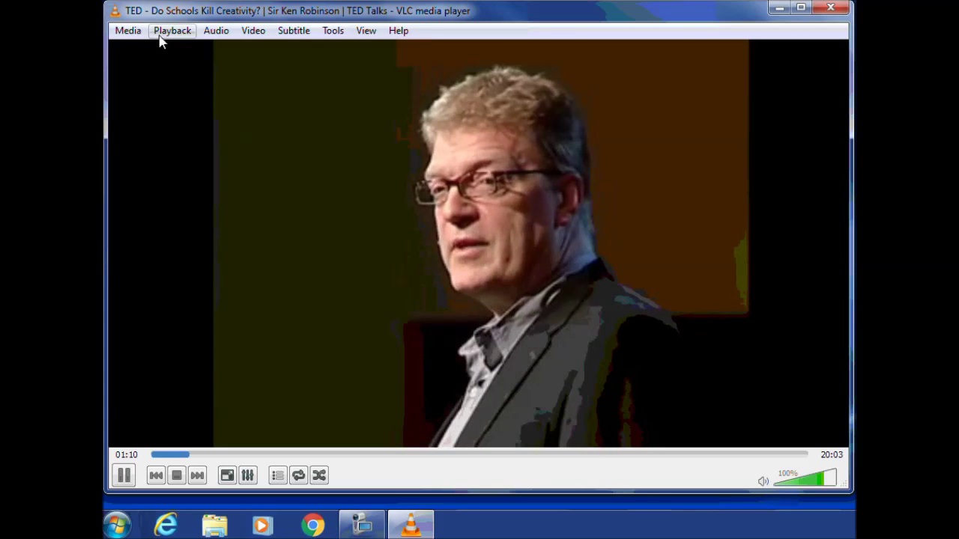
Take a snapshot of the playing video and open the Windows Pictures library to check the saved image
left_click(121, 31)
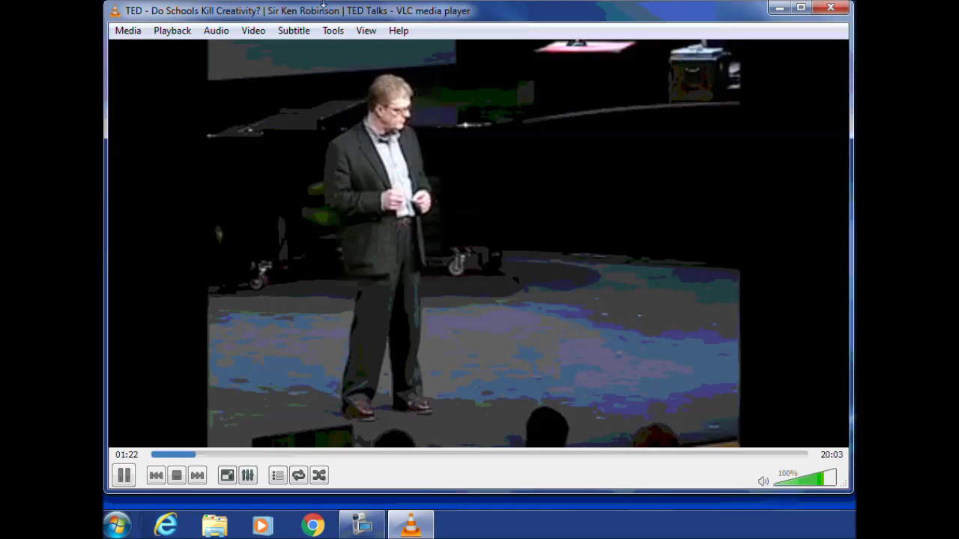
left_click(254, 32)
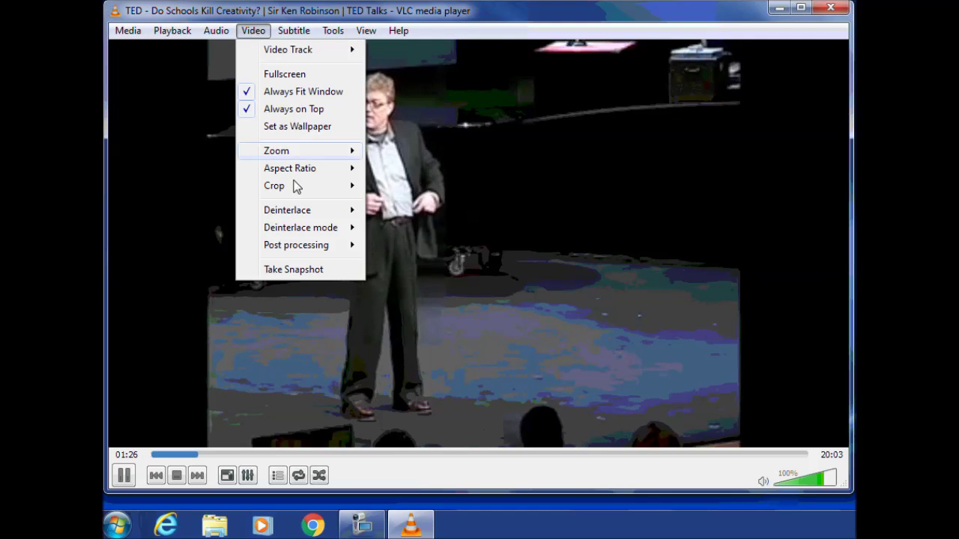
left_click(304, 271)
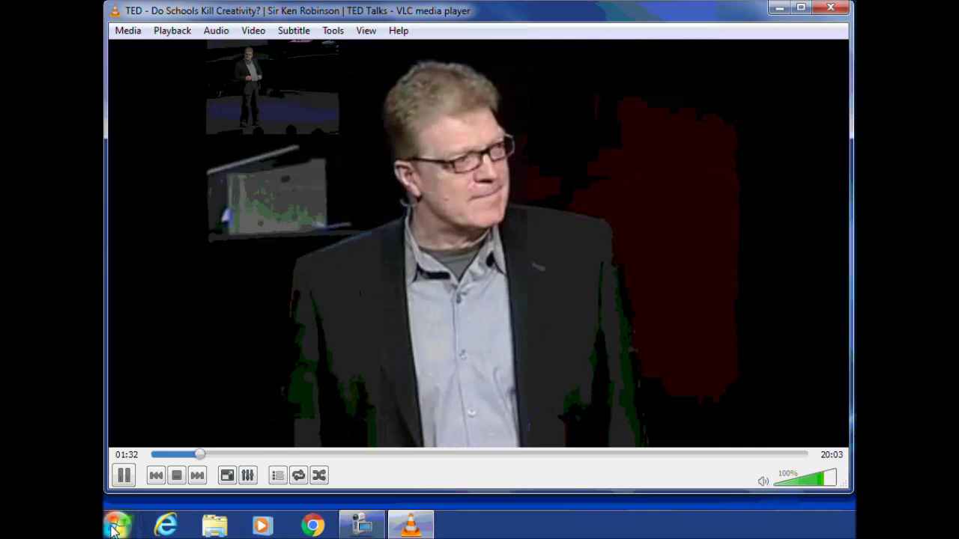
left_click(117, 524)
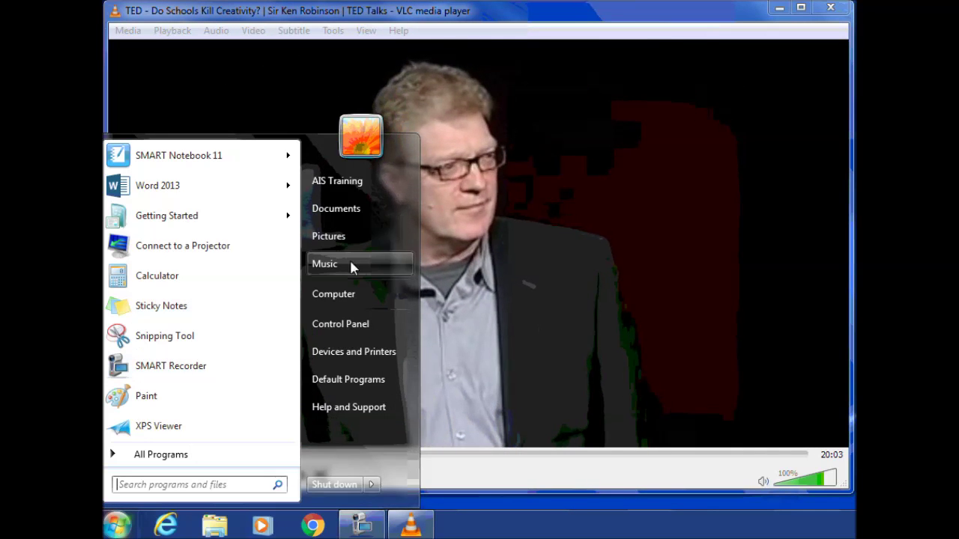
left_click(348, 235)
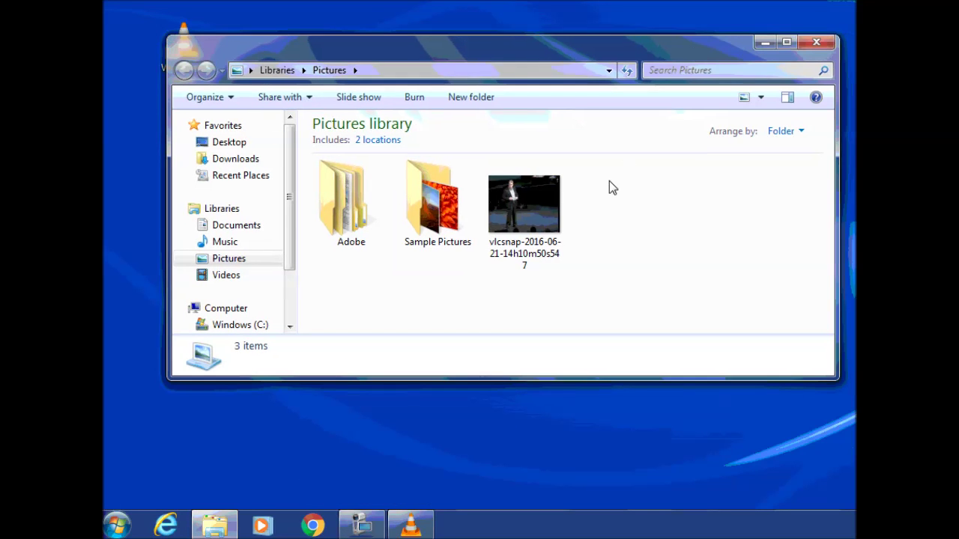
Switch back to VLC media player and take a second snapshot of the video
left_click(412, 524)
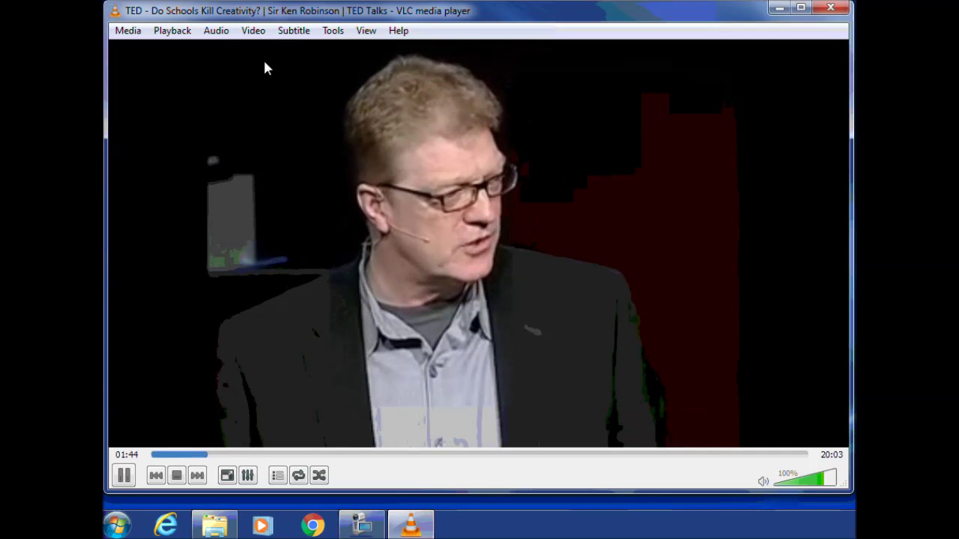
left_click(253, 30)
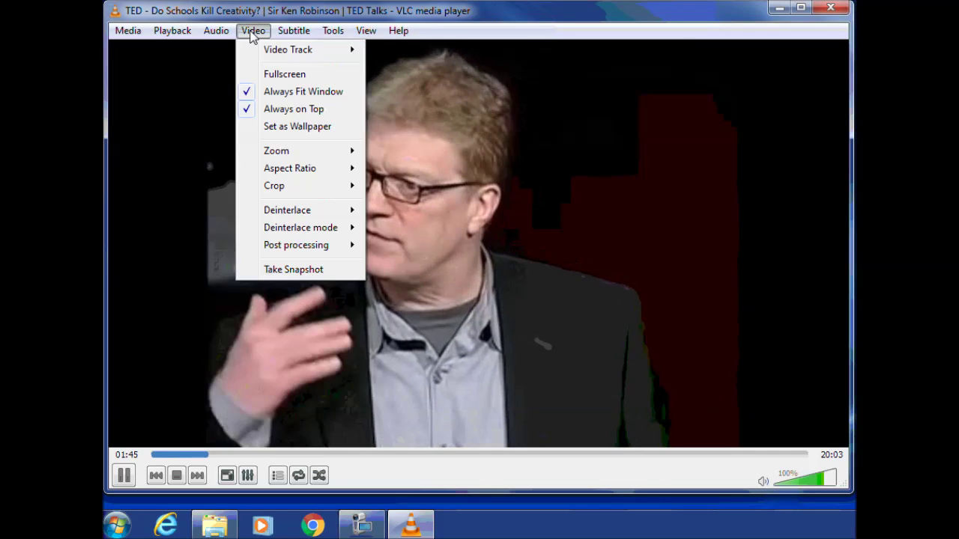
left_click(293, 270)
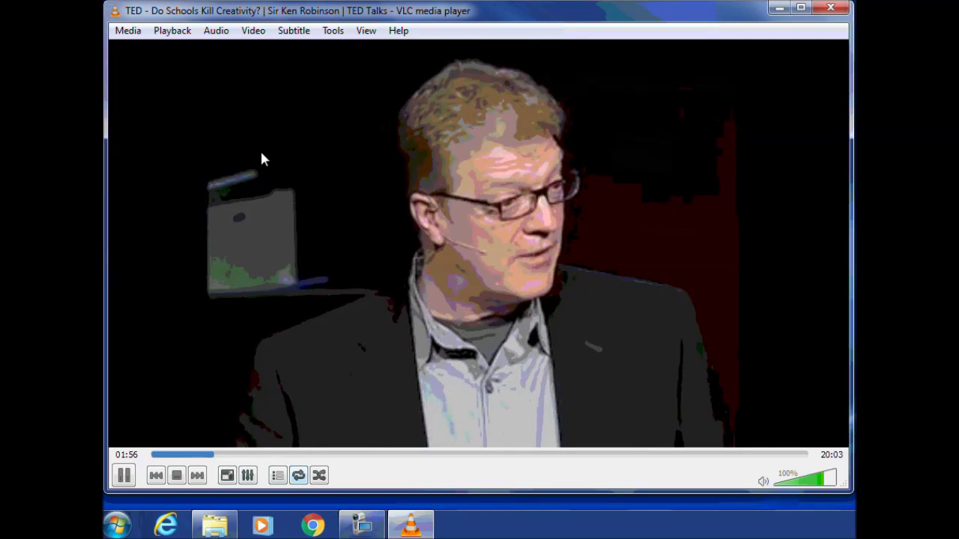
Pause the video and add the Snapshot element before Play on Line 2 of the main toolbar
left_click(124, 476)
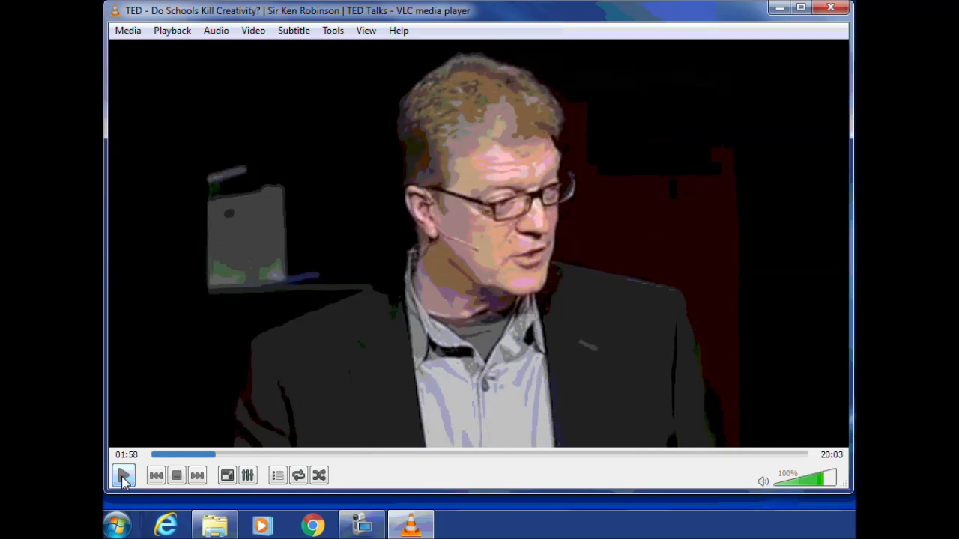
left_click(327, 31)
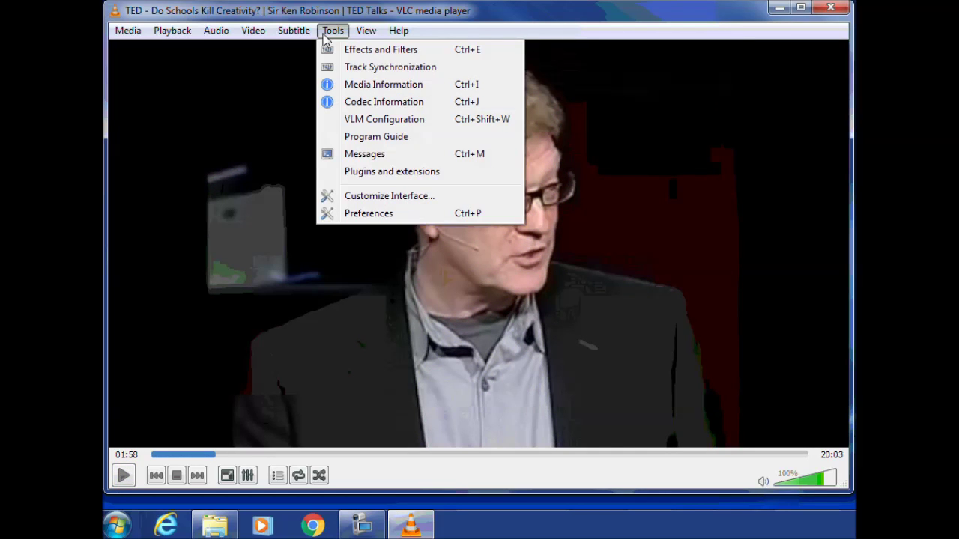
left_click(386, 196)
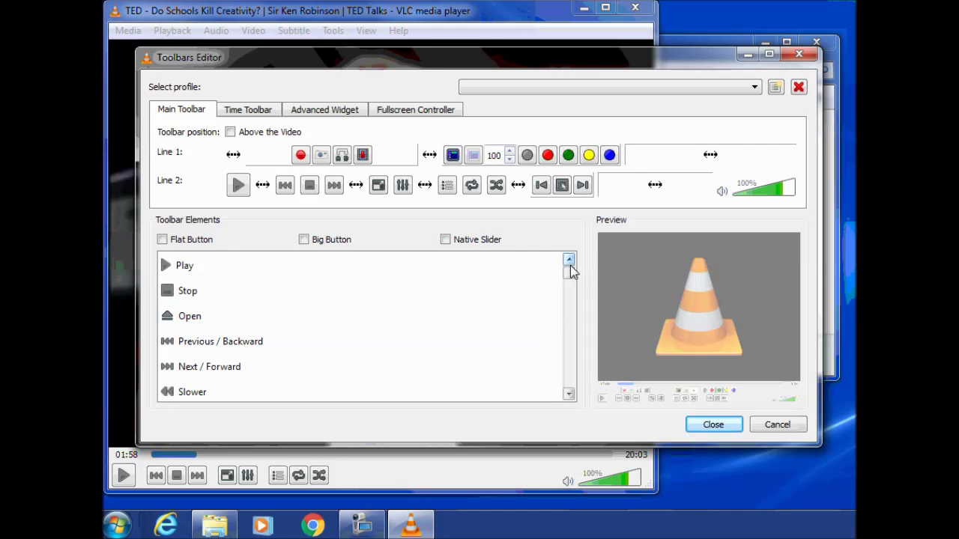
left_click_drag(569, 276, 569, 302)
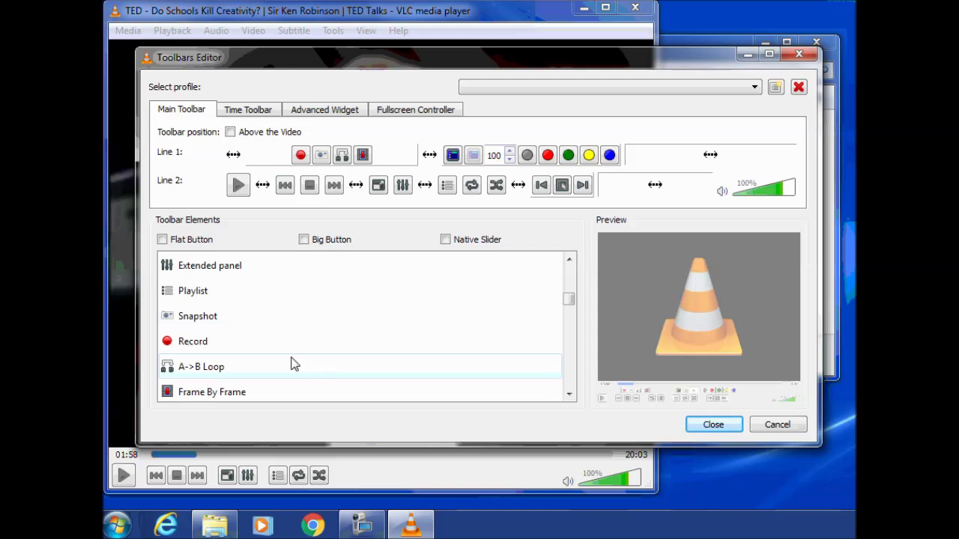
left_click_drag(194, 320, 203, 281)
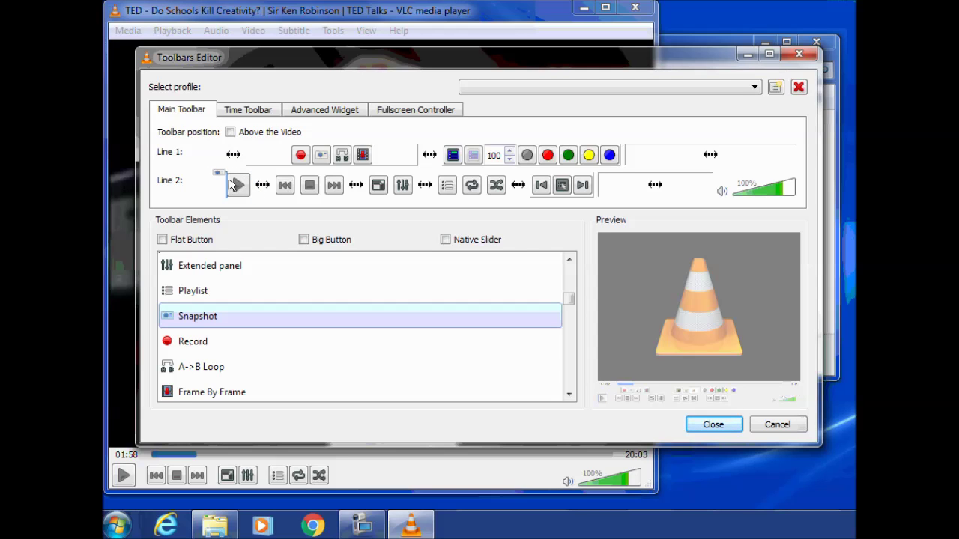
left_click_drag(230, 185, 232, 190)
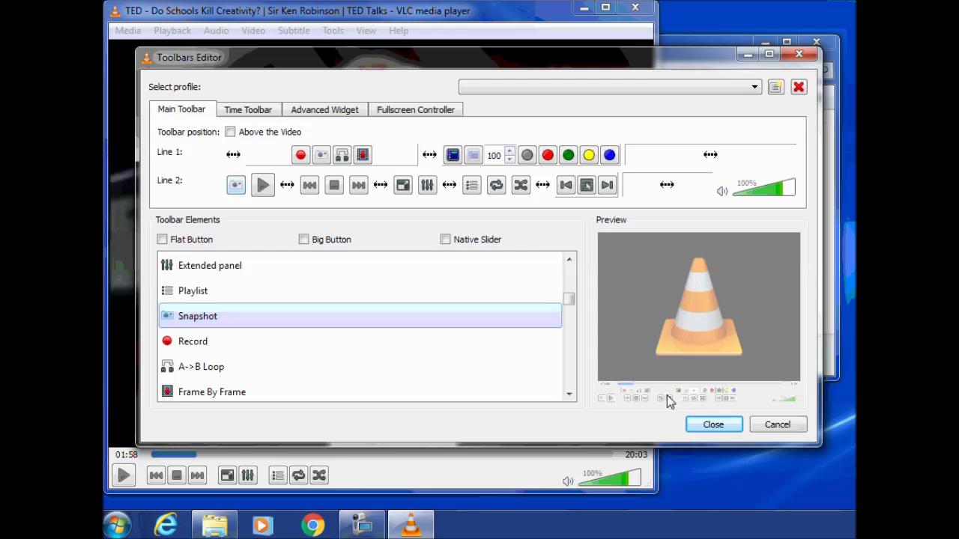
left_click(713, 425)
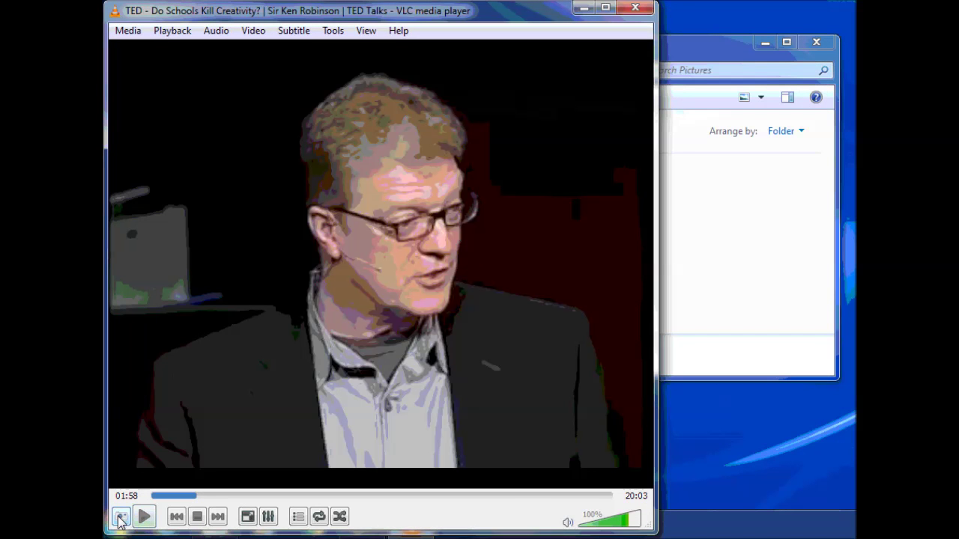
Resume playback and take one snapshot shortly after 02:00 and another after jumping ahead to 05:29
left_click(145, 517)
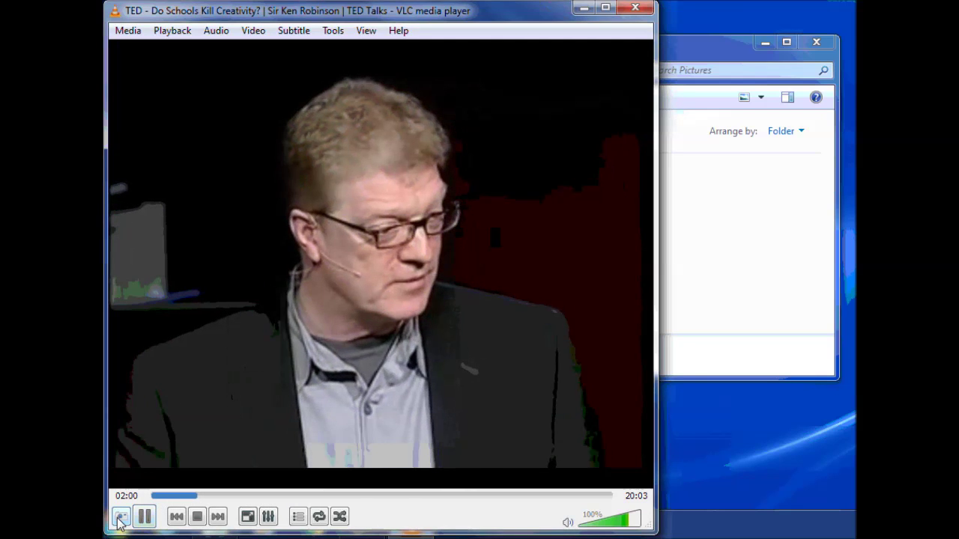
left_click(120, 518)
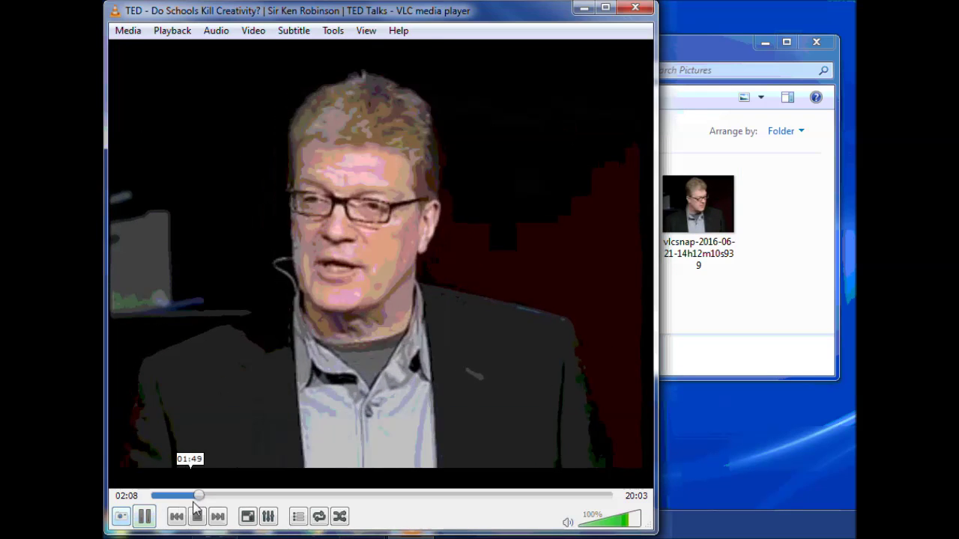
left_click(231, 497)
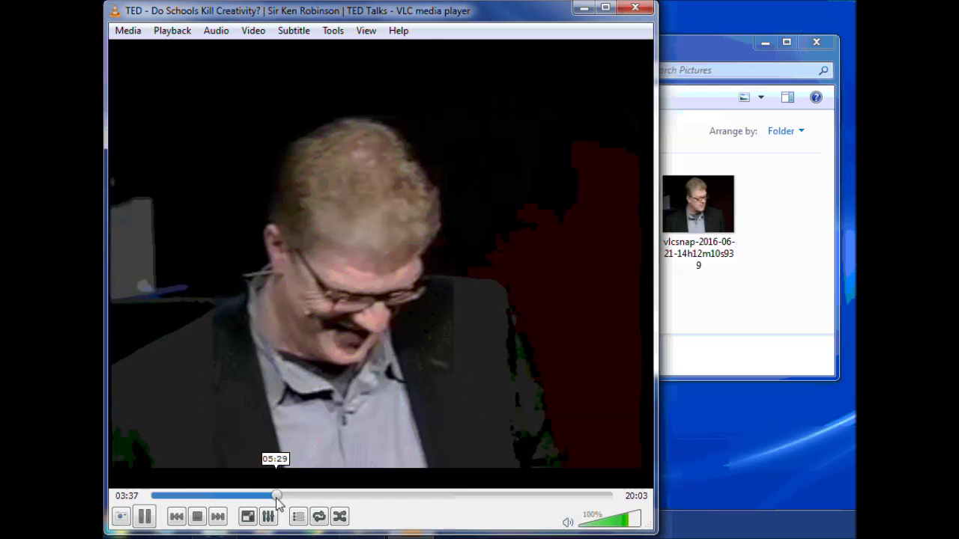
left_click(275, 497)
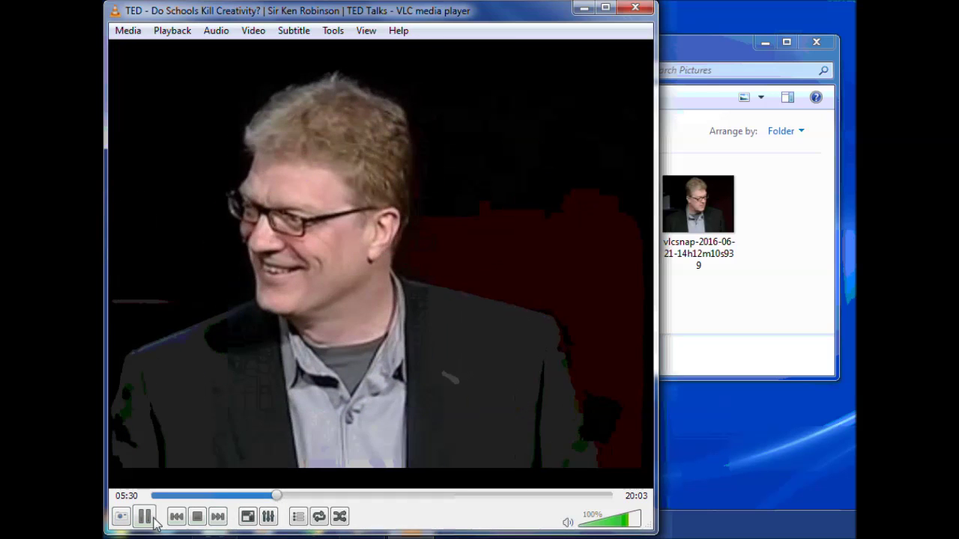
left_click(120, 518)
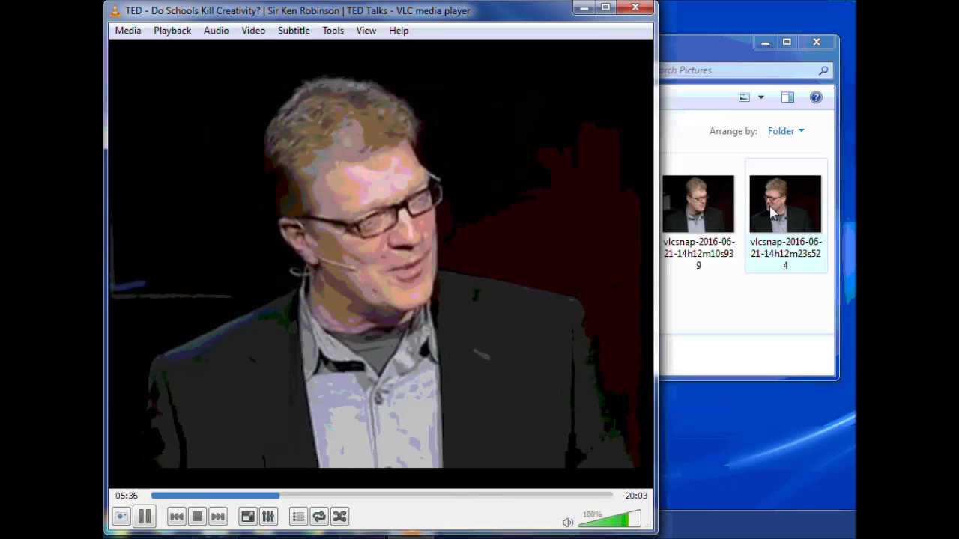
Minimize the player, open the second snapshot in the Pictures library and browse forward through the remaining snapshots
left_click(583, 8)
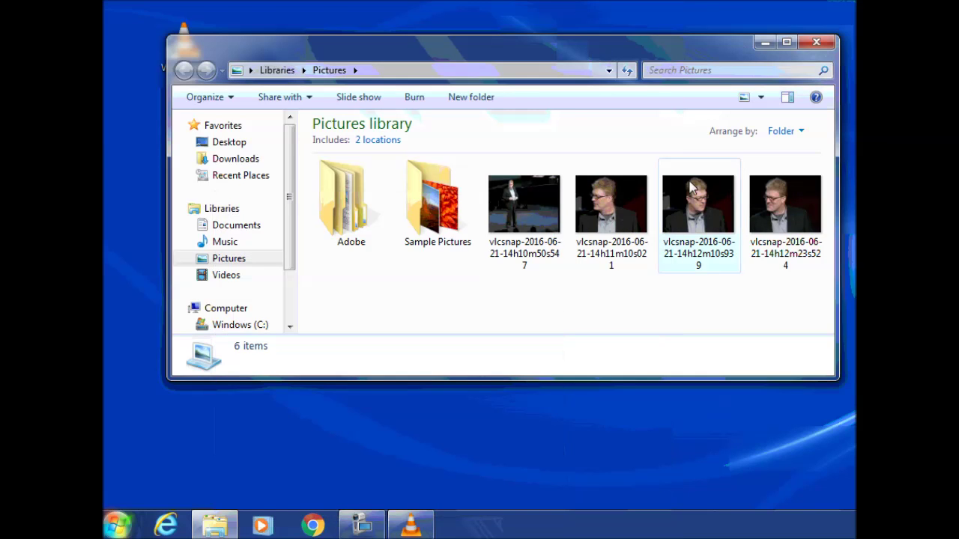
left_click(619, 215)
double_click(618, 215)
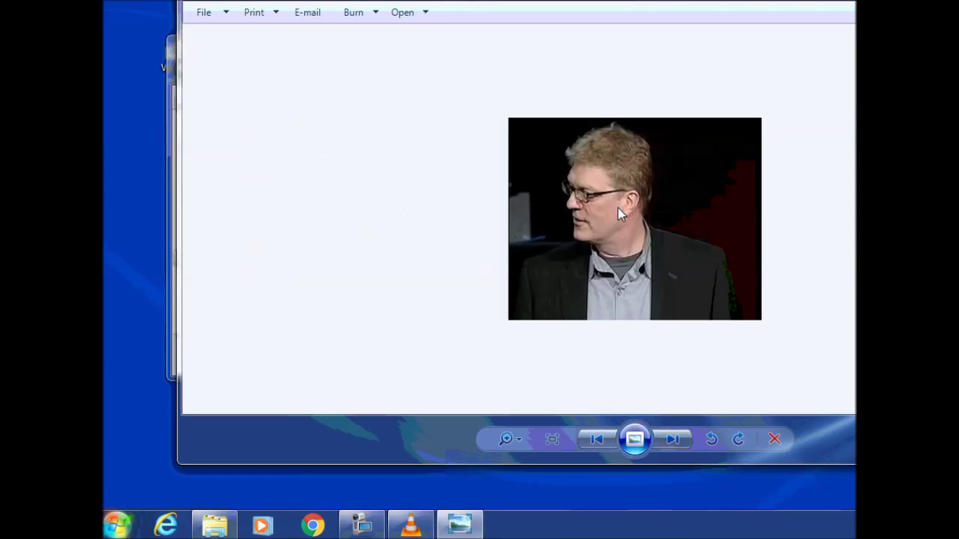
key("Right")
key("Right")
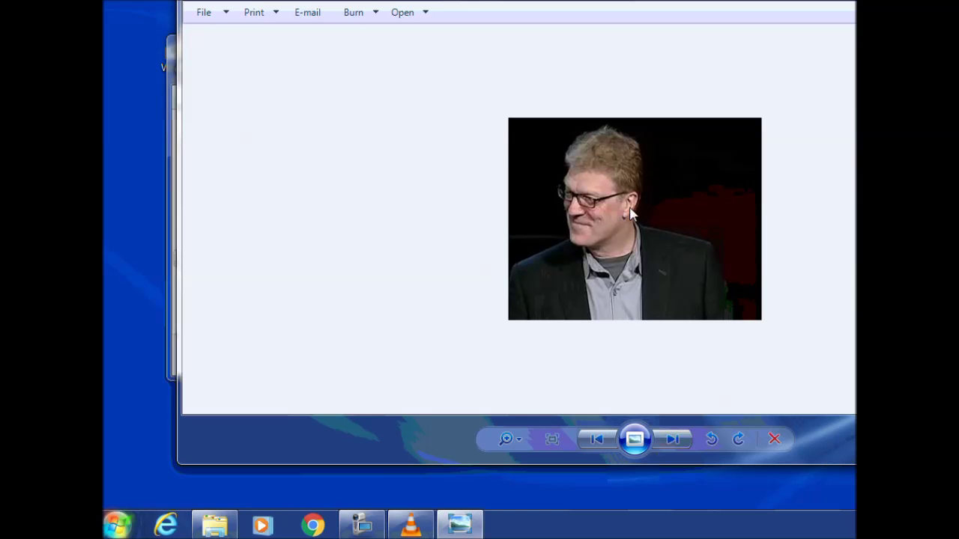
Return to VLC media player and add the A->B Loop element between Snapshot and Play on Line 2 of the main toolbar
key("alt+Tab")
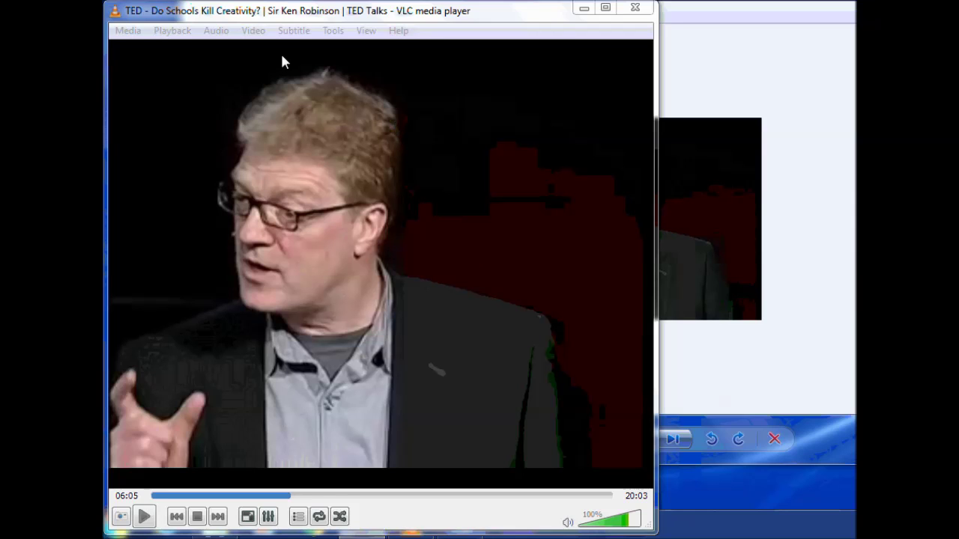
left_click(262, 34)
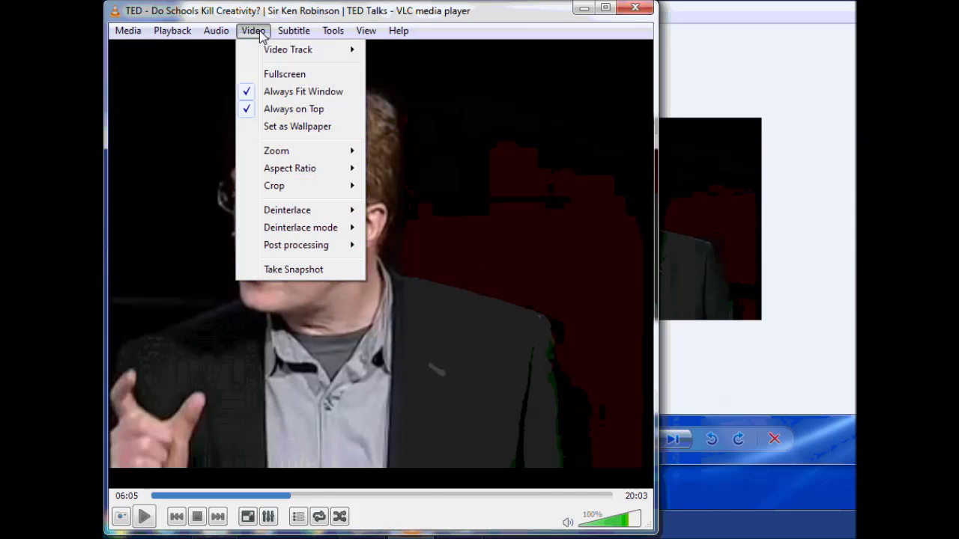
mouse_move(337, 30)
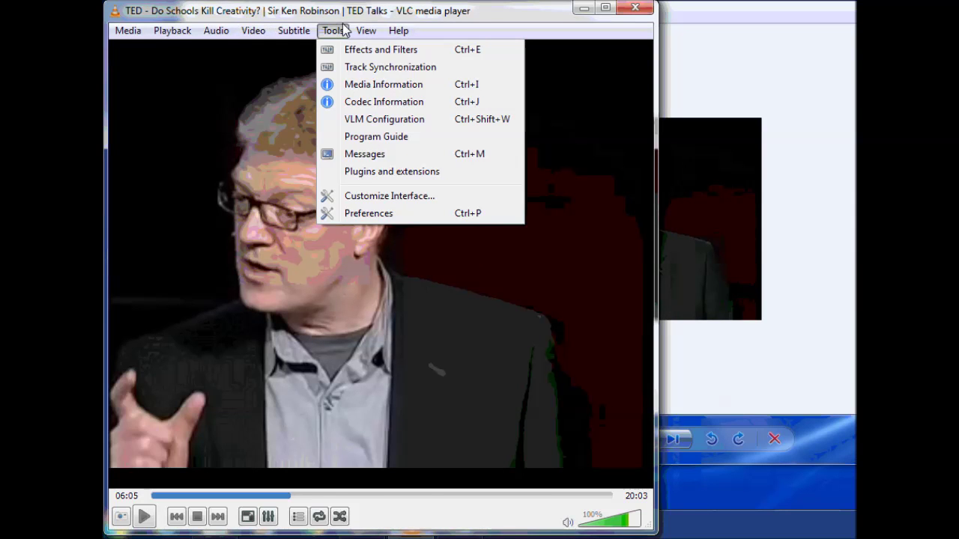
left_click(369, 197)
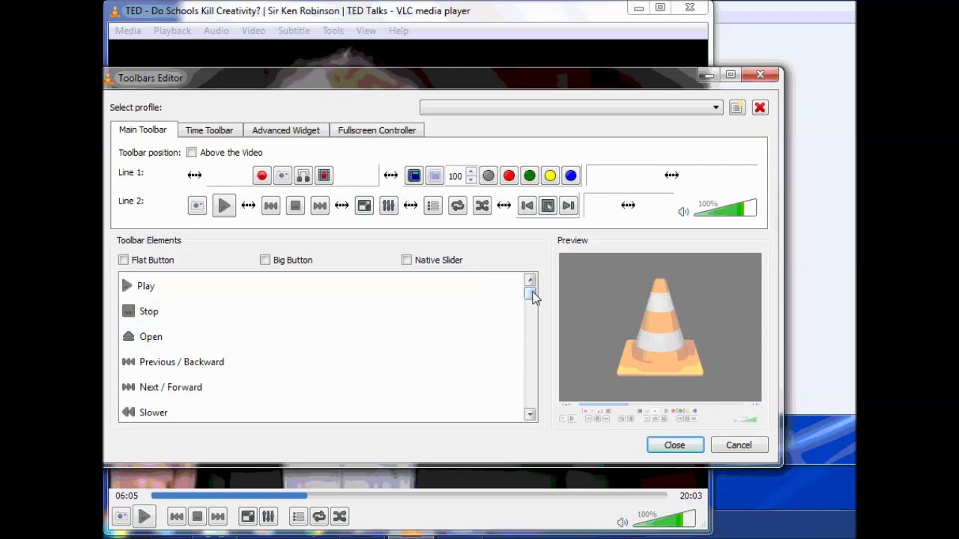
left_click_drag(531, 297, 531, 320)
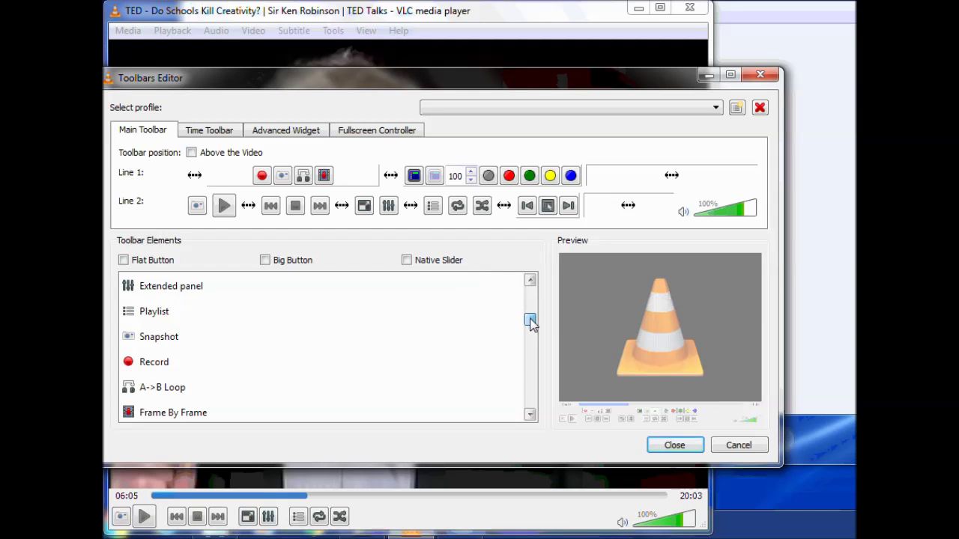
left_click(151, 394)
left_click_drag(150, 395, 189, 264)
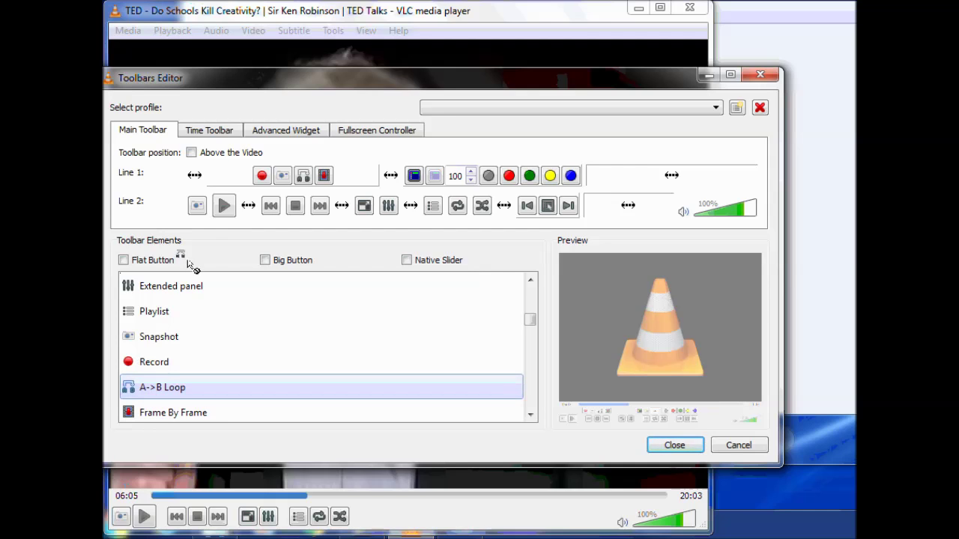
left_click_drag(215, 211, 216, 210)
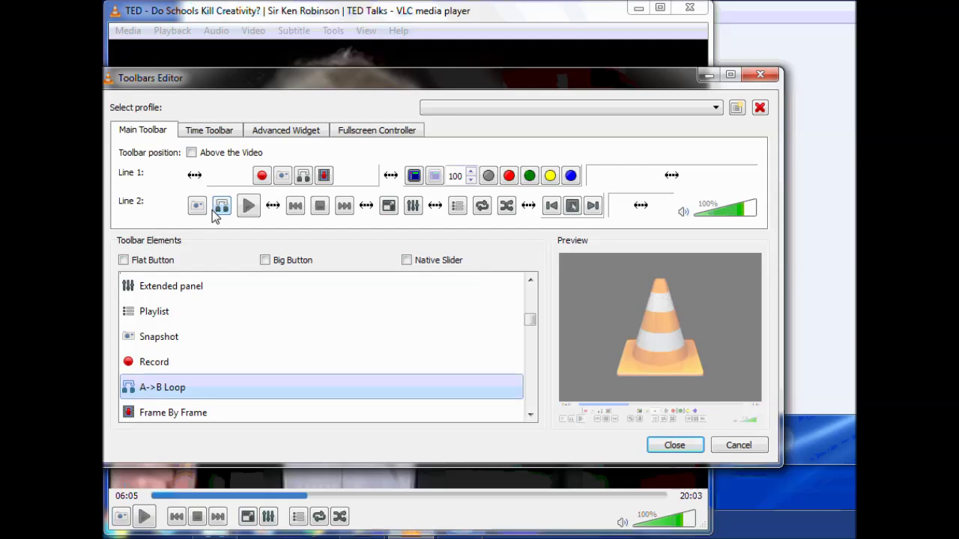
left_click(673, 447)
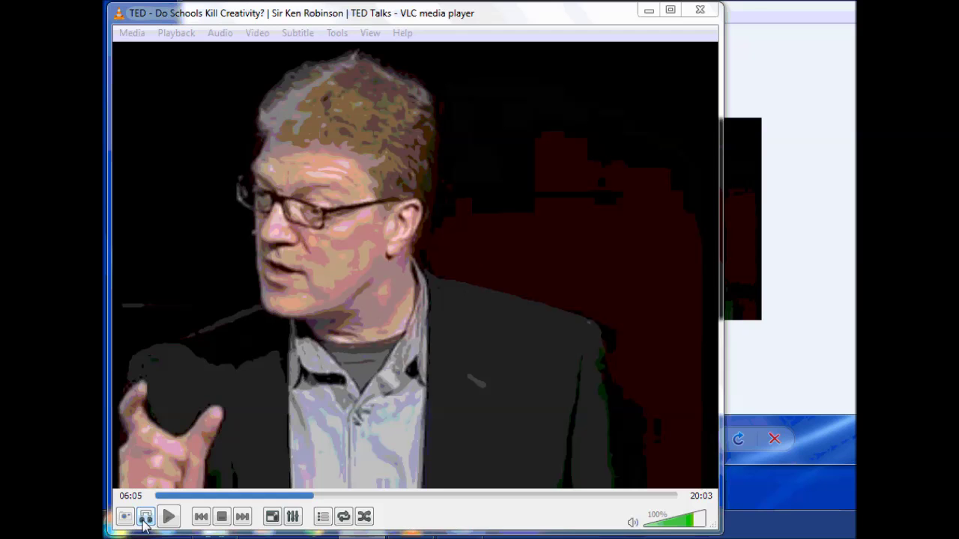
Loop playback of the segment from 06:05 to about 06:08, and stop the A to B loop after it repeats
left_click(144, 520)
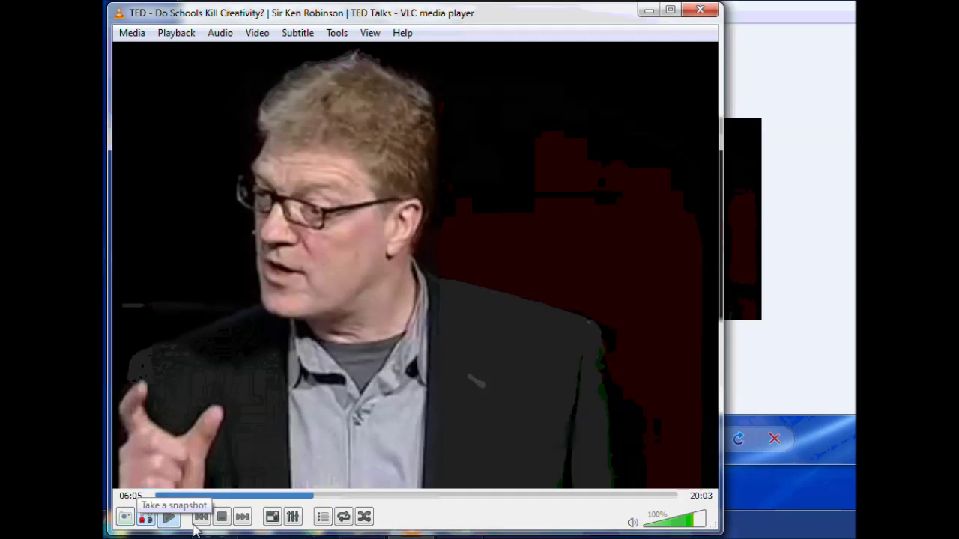
left_click(169, 518)
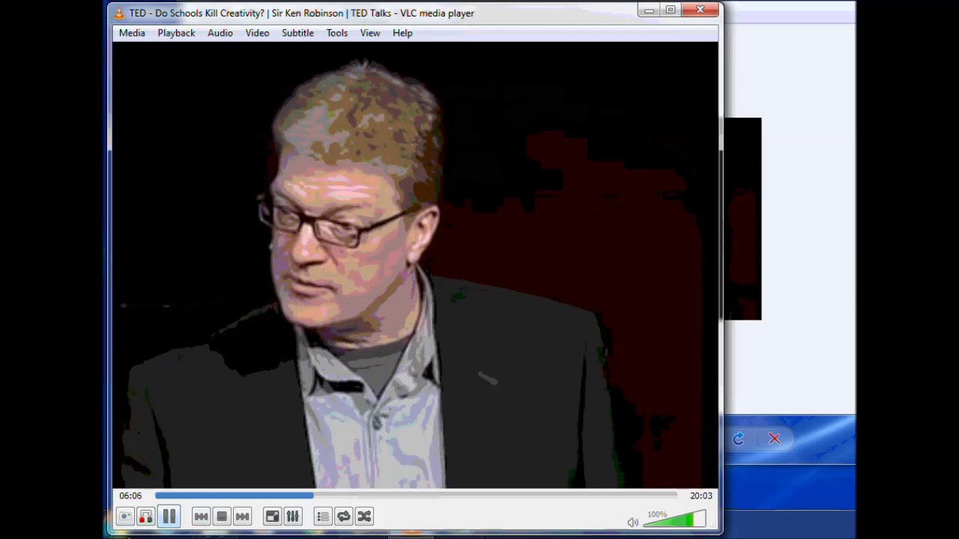
left_click(147, 517)
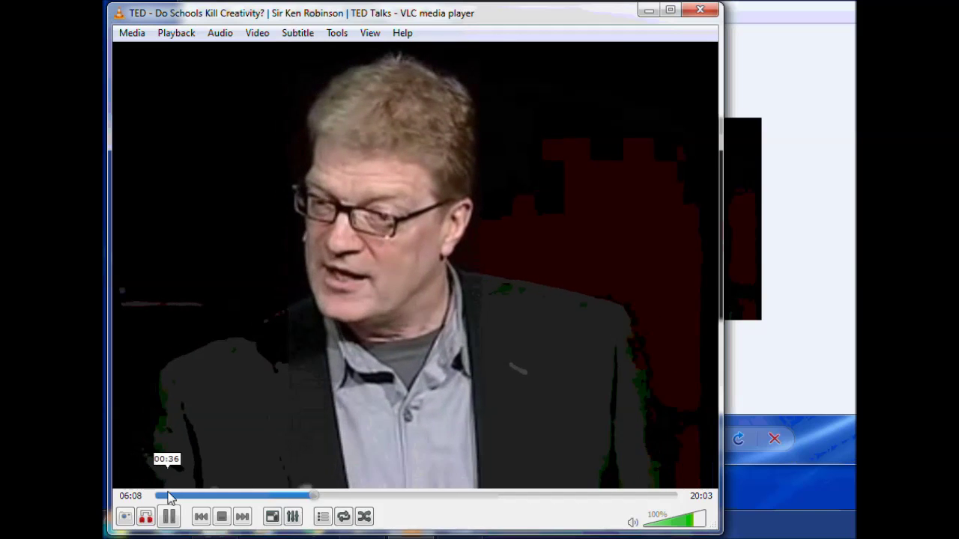
left_click(125, 518)
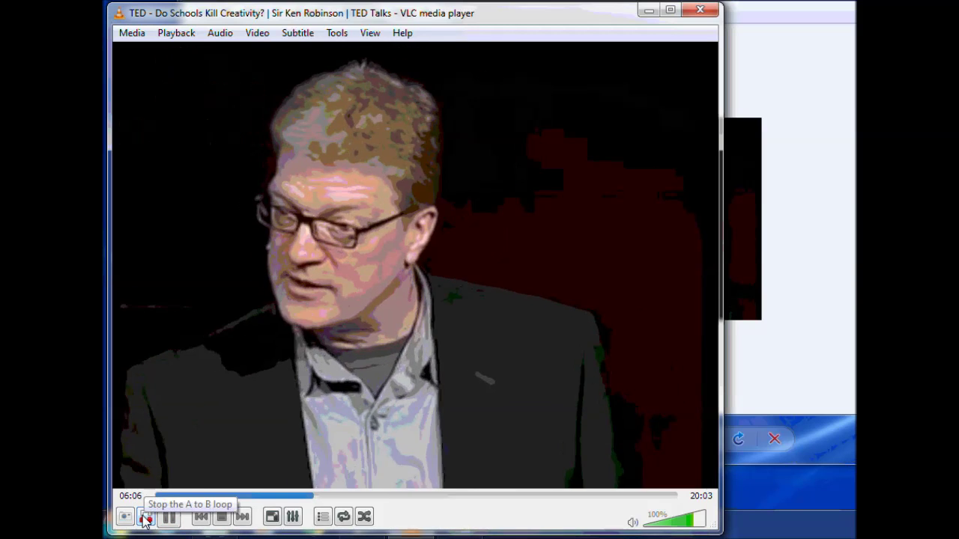
left_click(145, 518)
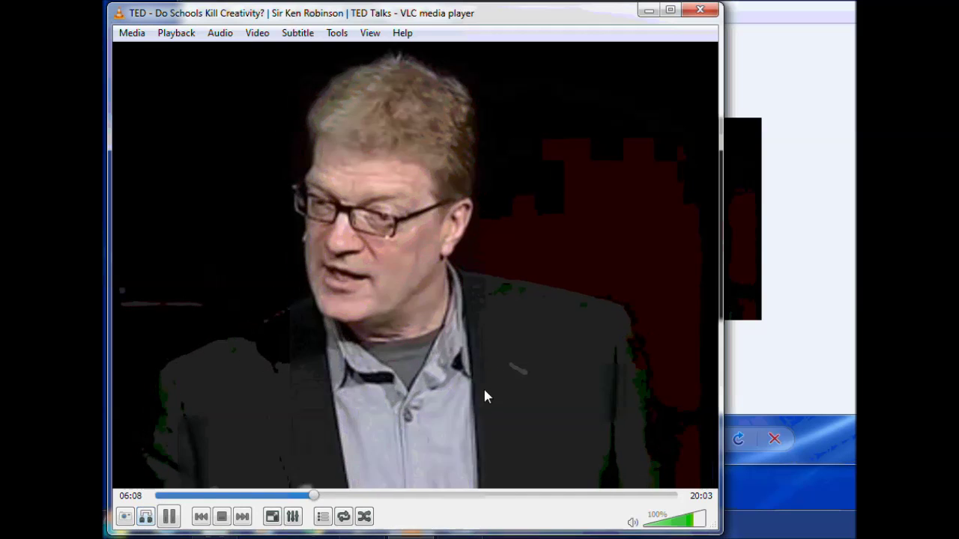